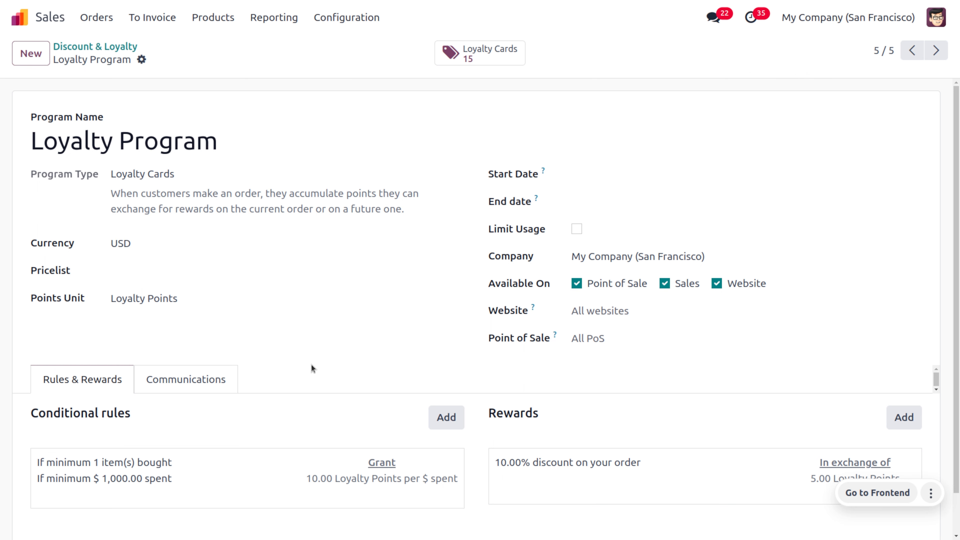
- Review the loyalty program's conditional rule and its discount reward, and open the list of its loyalty cards
left_click(209, 466)
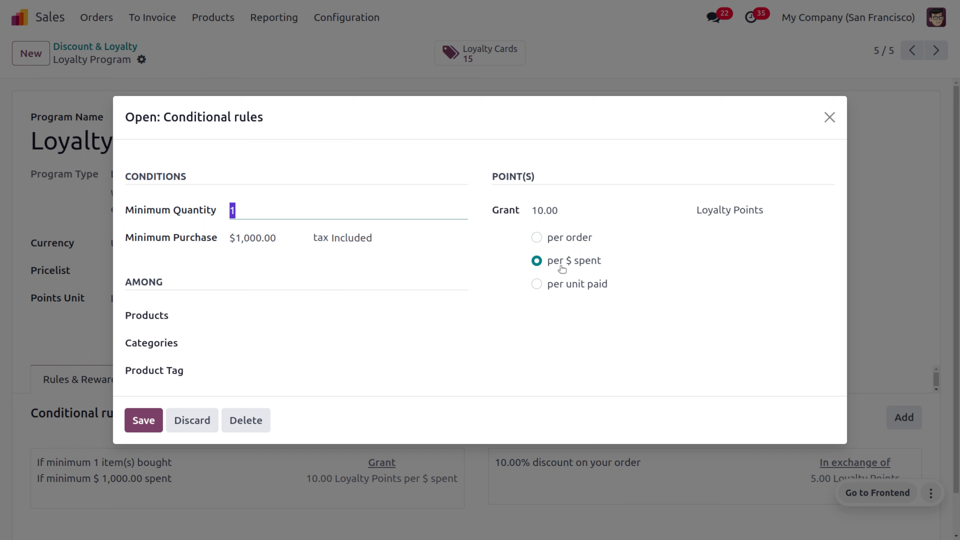
left_click(158, 422)
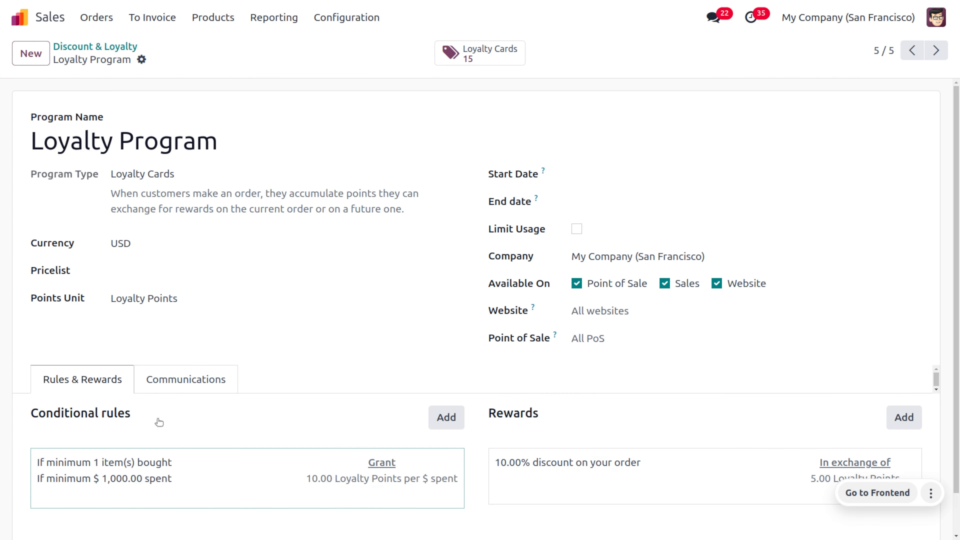
left_click(554, 478)
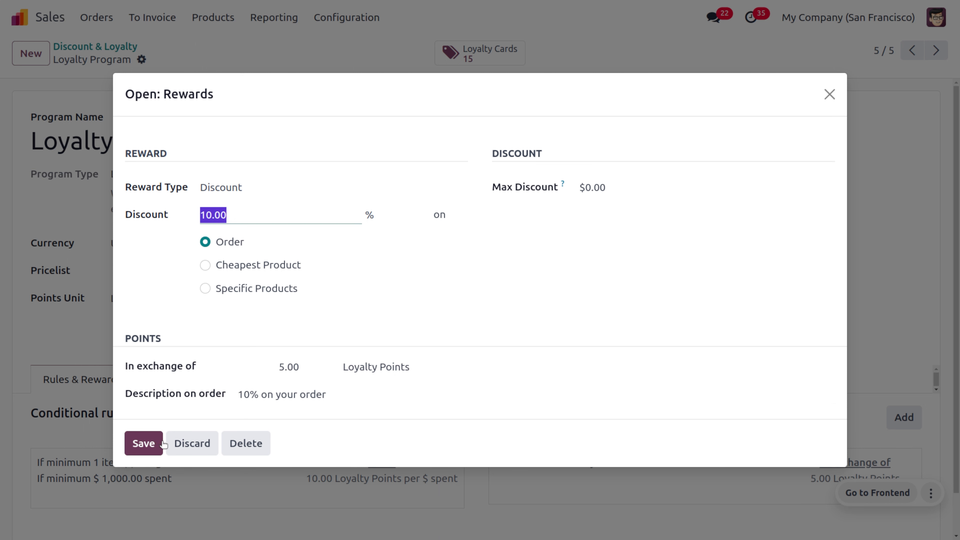
left_click(143, 443)
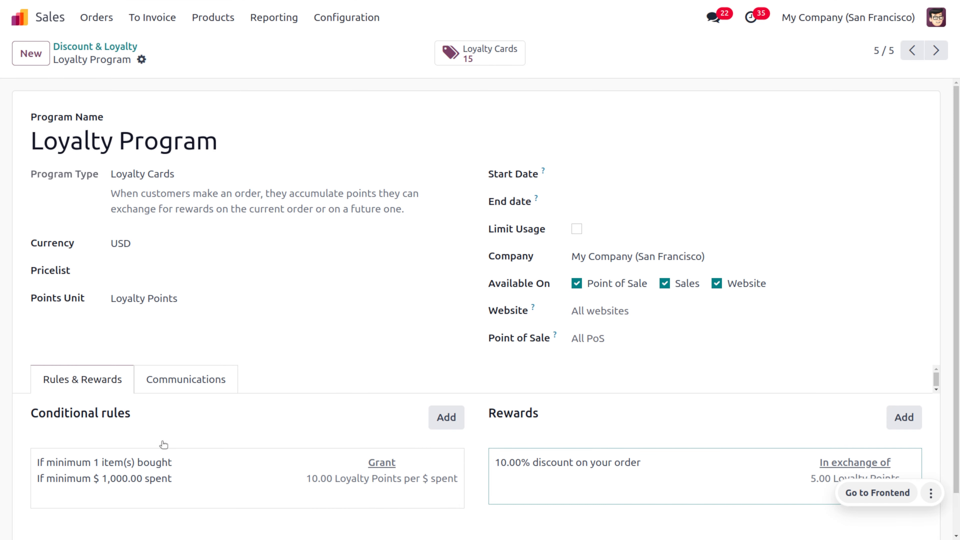
left_click(483, 60)
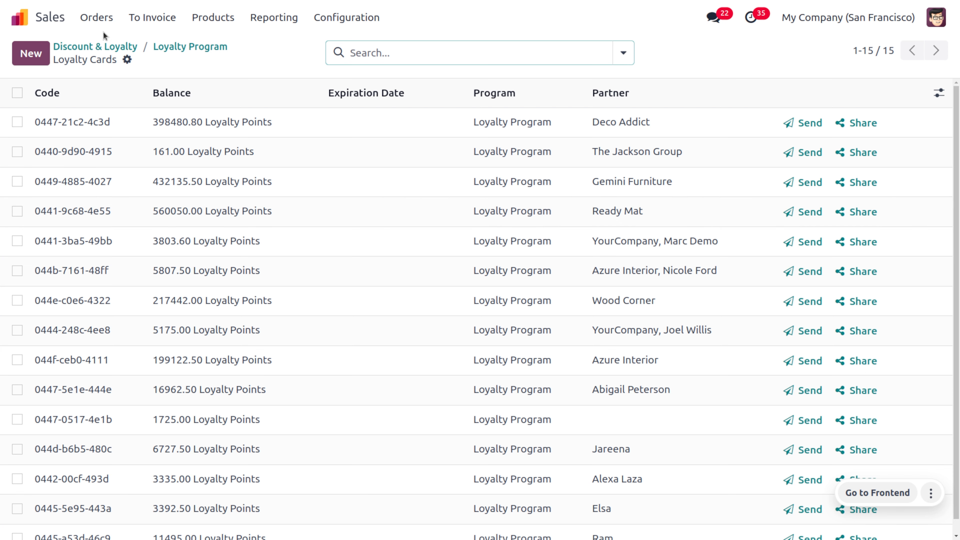
- Create a new quotation for the same customer as the latest sales order in the quotations list
left_click(97, 20)
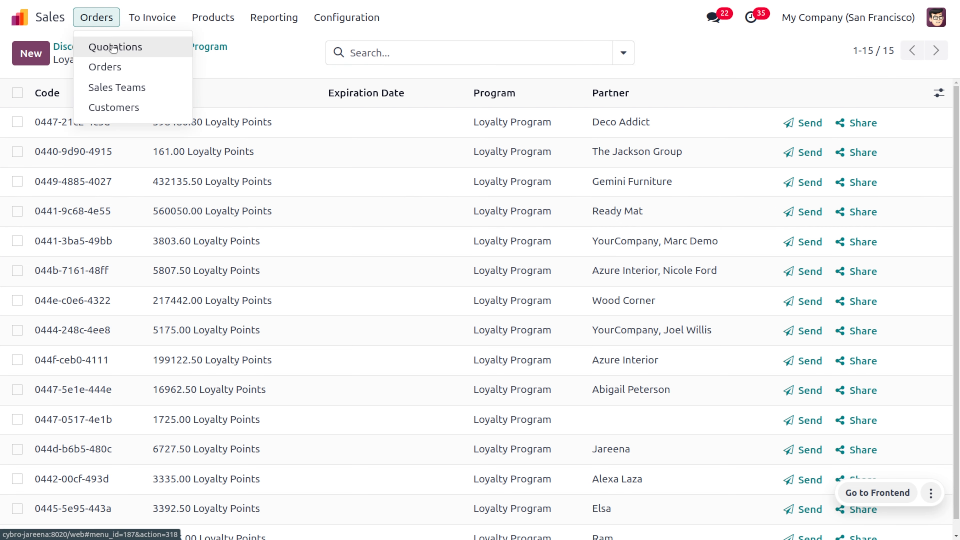
left_click(95, 48)
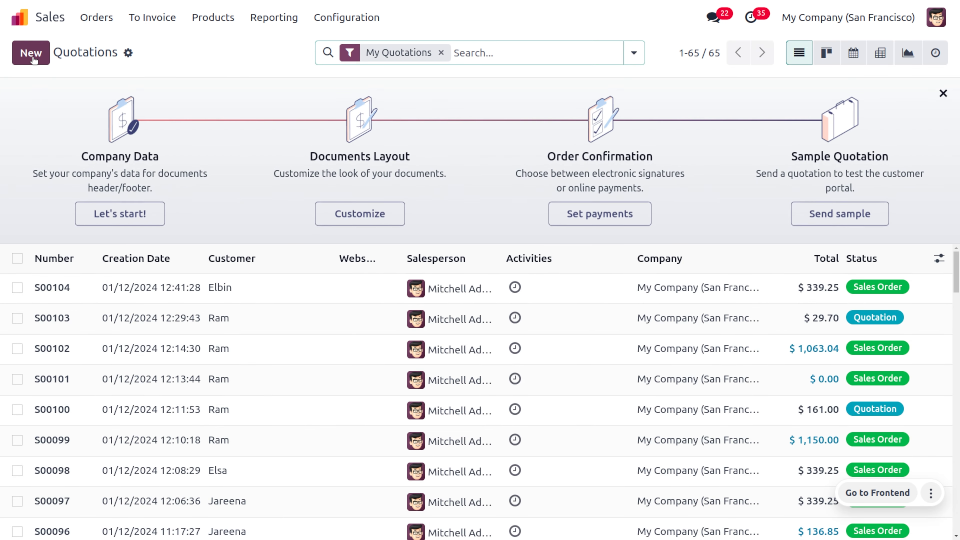
left_click(33, 57)
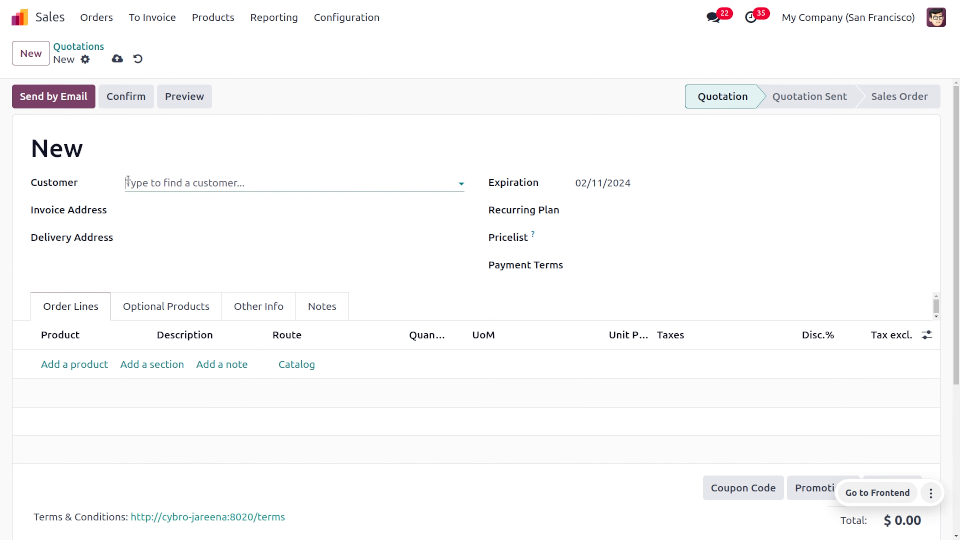
left_click(162, 183)
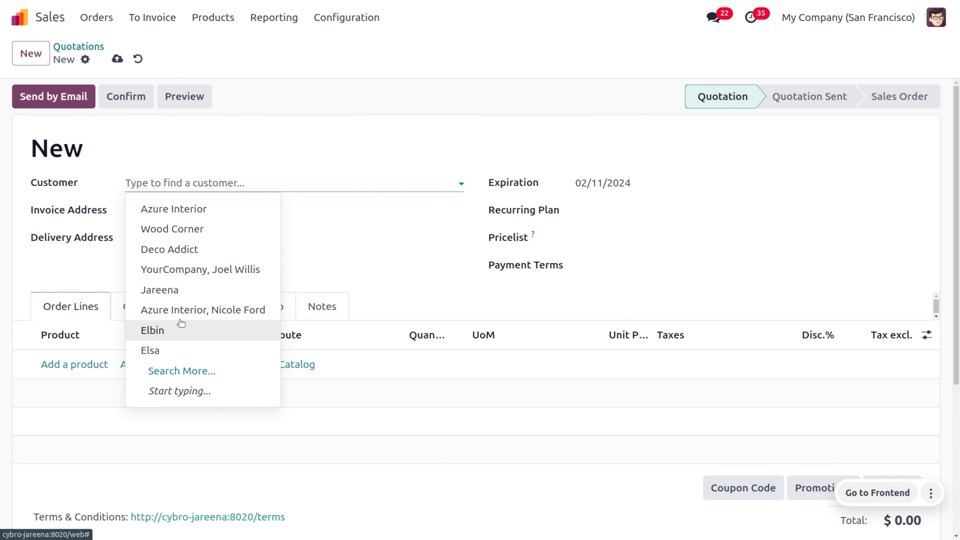
key("Escape")
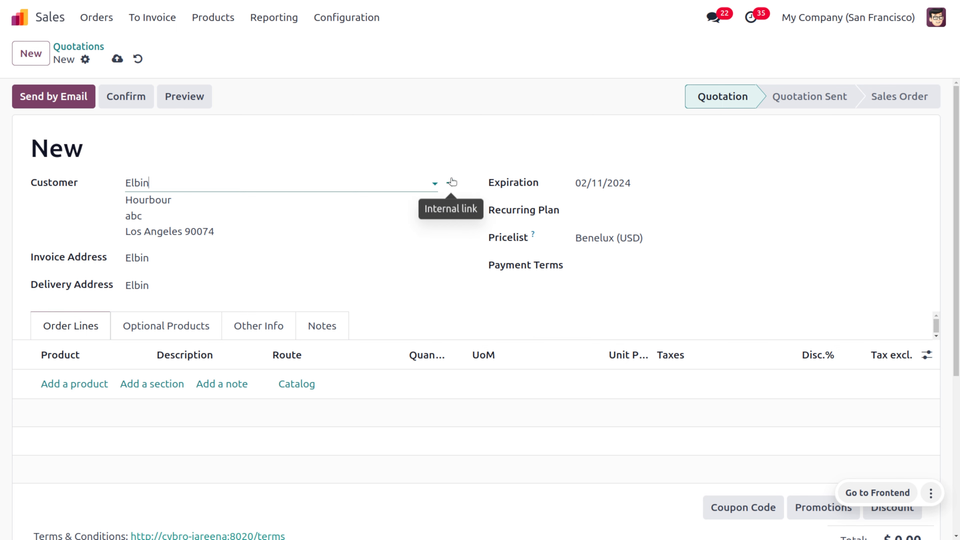
- Check the loyalty card count on the customer's contact record and return to the quotation
left_click(452, 181)
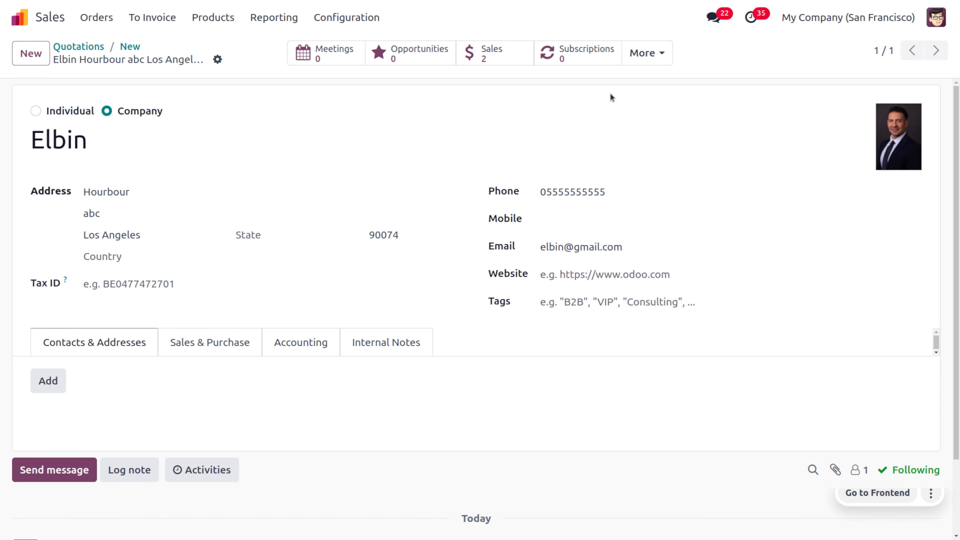
left_click(642, 56)
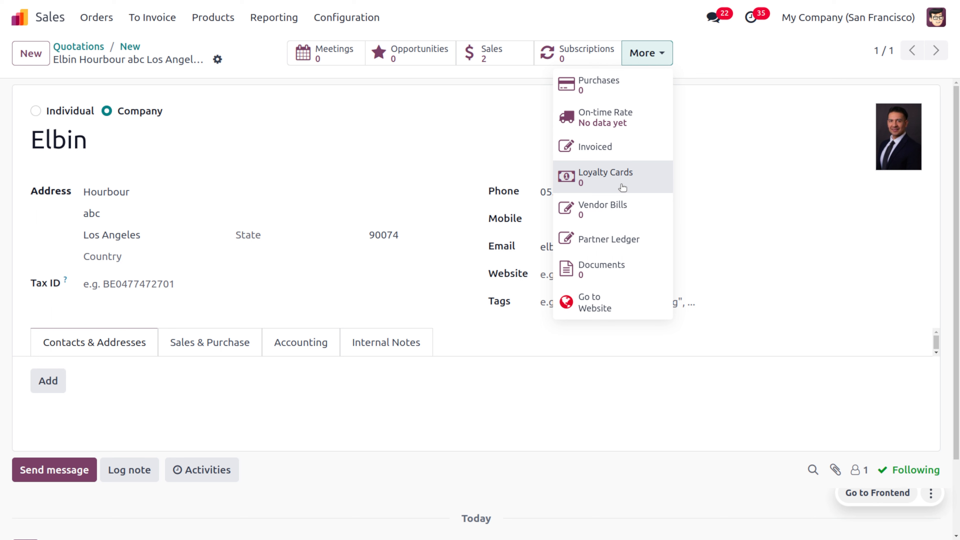
left_click(131, 47)
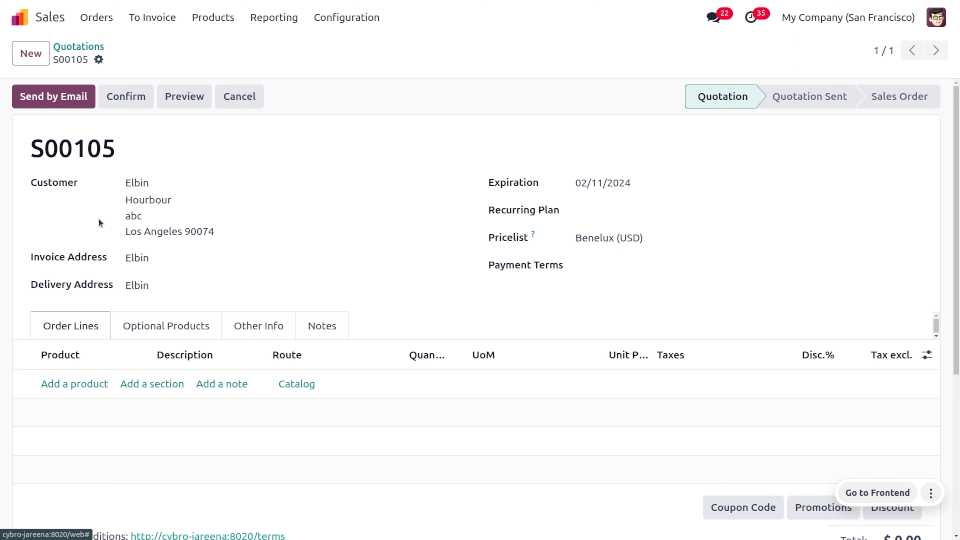
- Add the product [E-COM11] Cabinet with Doors to the order lines and confirm the quotation
left_click(79, 383)
left_click(78, 383)
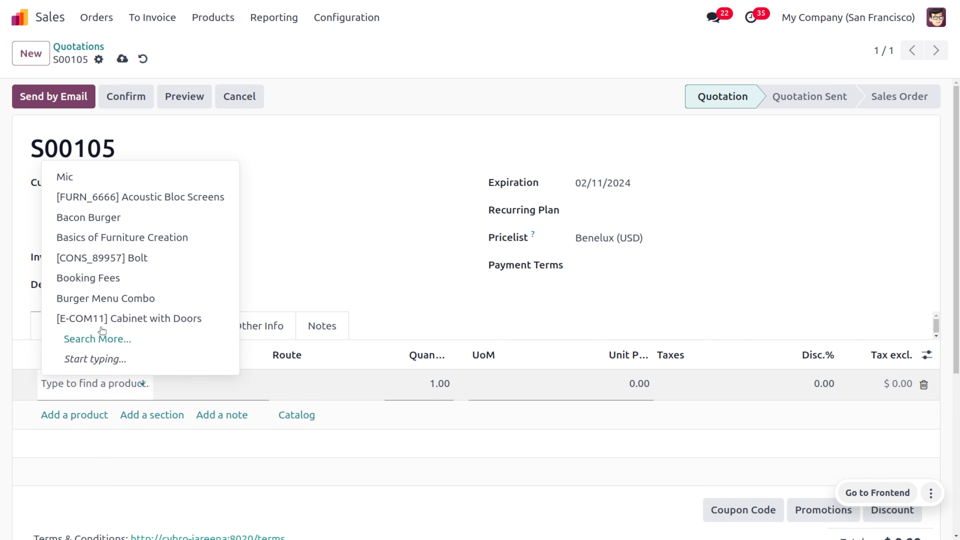
left_click(137, 311)
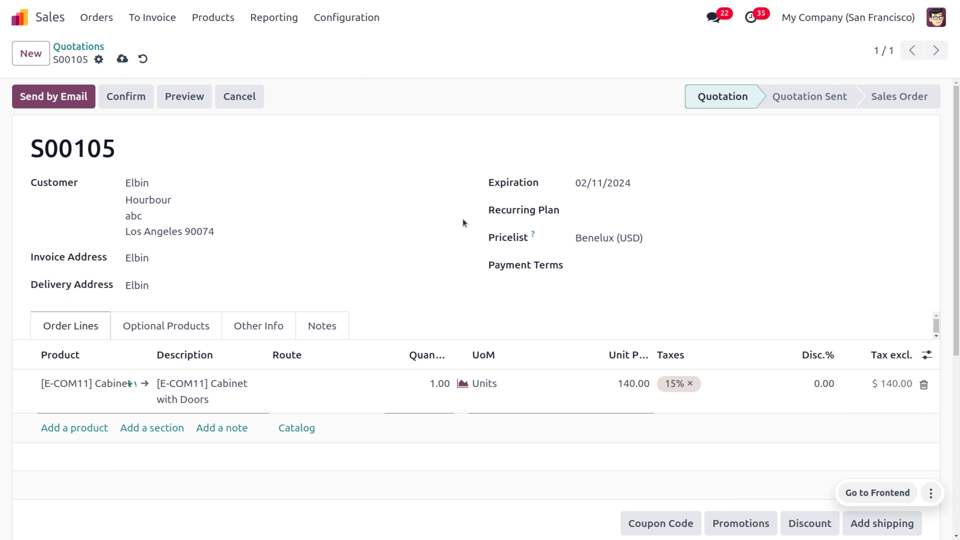
left_click(117, 96)
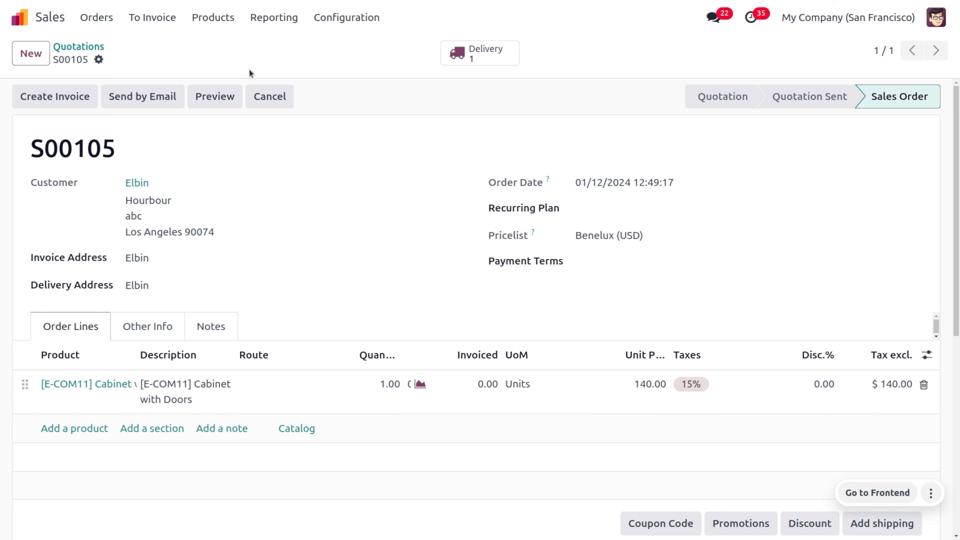
- Check the customer's loyalty card count again after the order confirmation and return to the quotations list
left_click(142, 185)
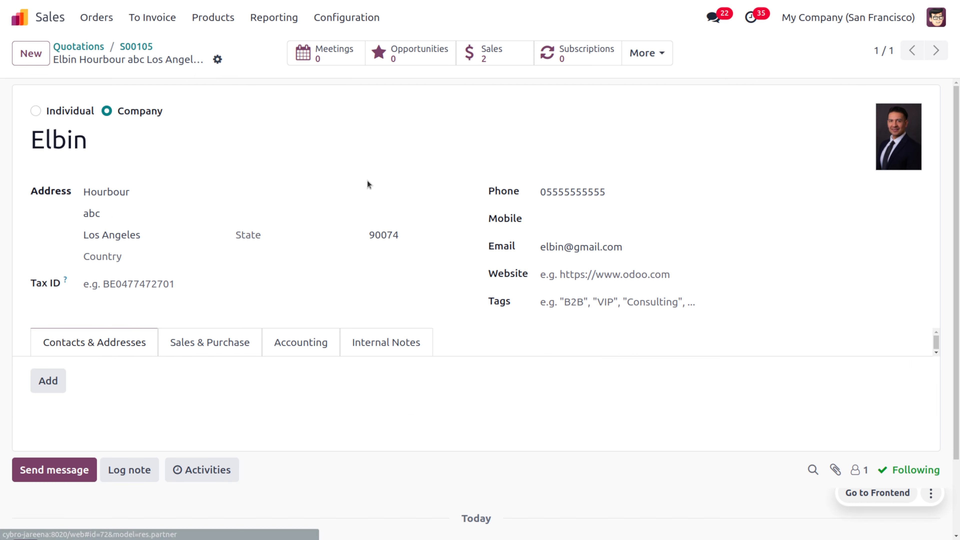
left_click(627, 54)
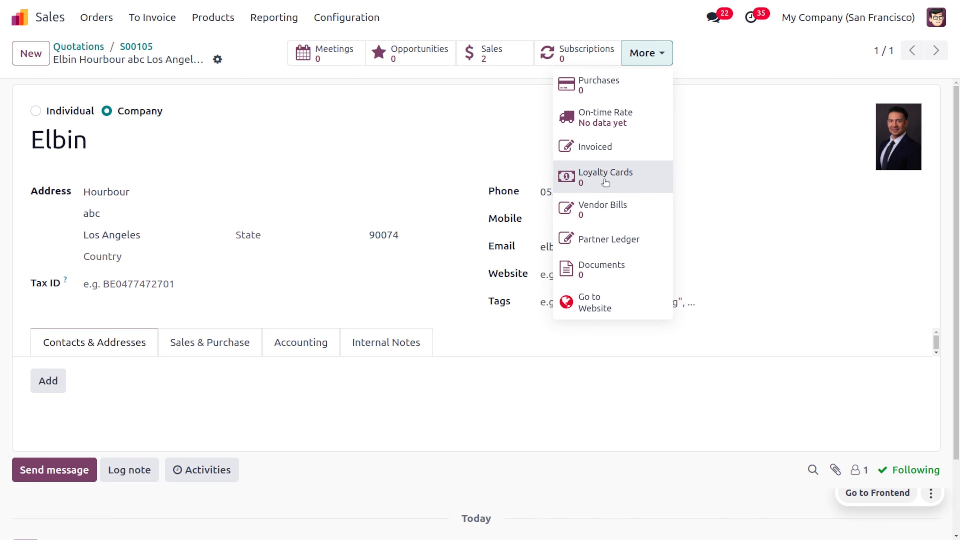
left_click(78, 46)
- Create another quotation for the same customer as the order just confirmed
left_click(31, 53)
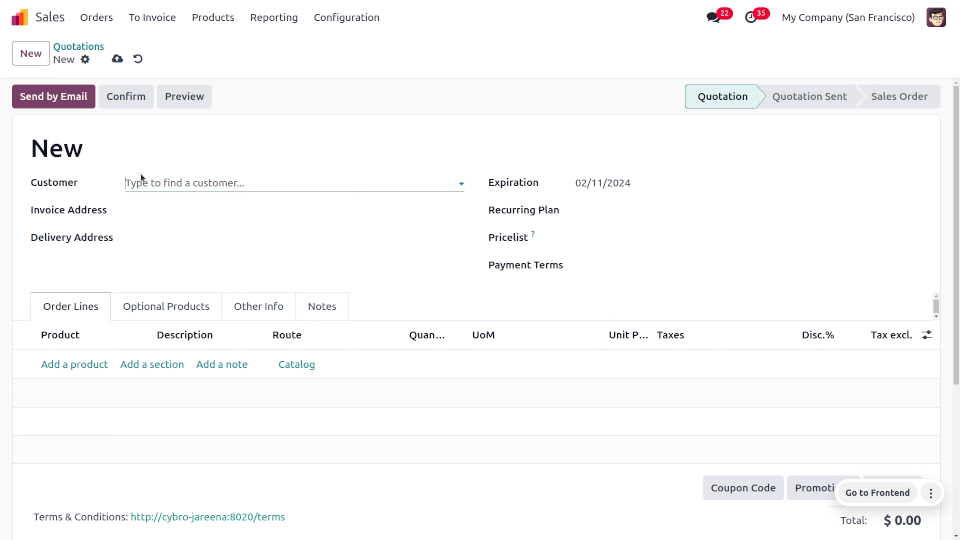
left_click(152, 184)
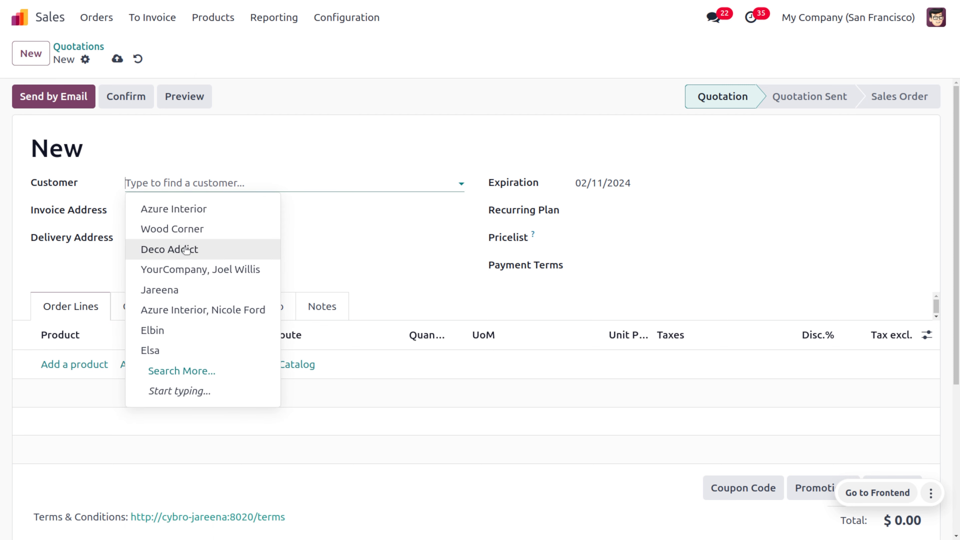
left_click(204, 339)
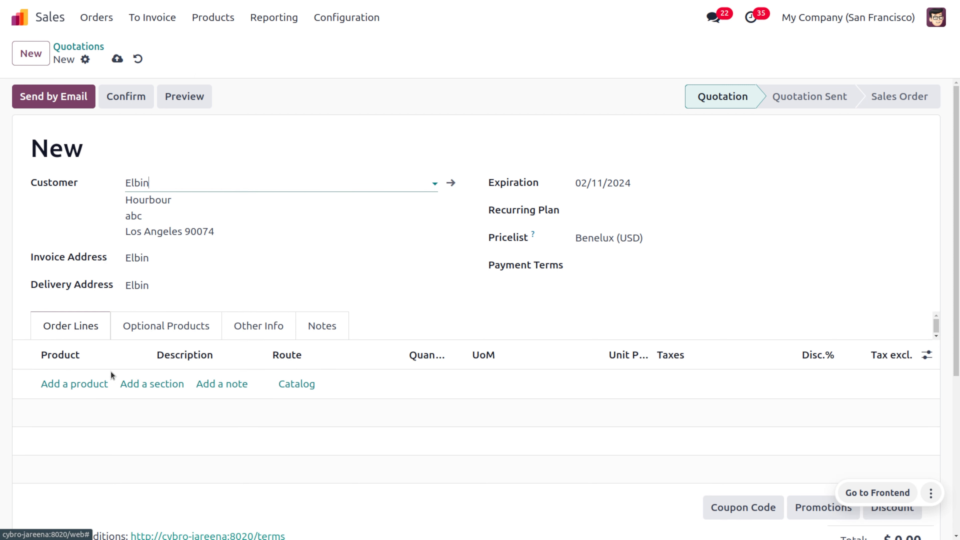
- Add [E-COM11] Cabinet with Doors to the new quotation with a quantity of 10 and save it
left_click(84, 384)
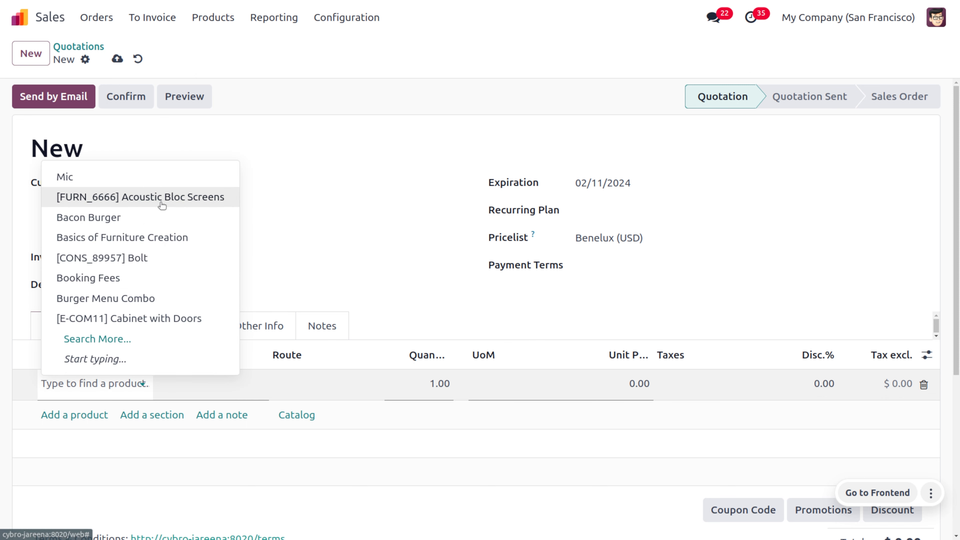
left_click(187, 317)
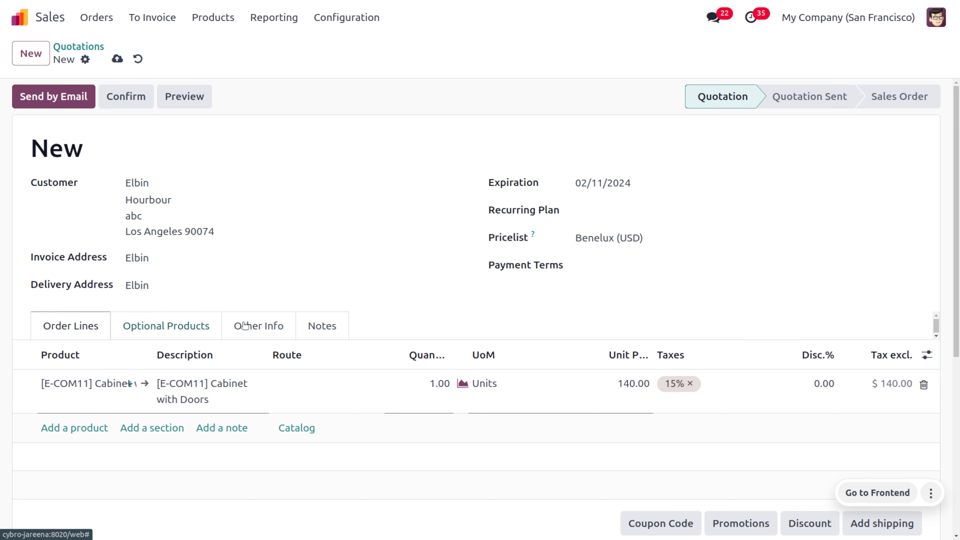
left_click(426, 391)
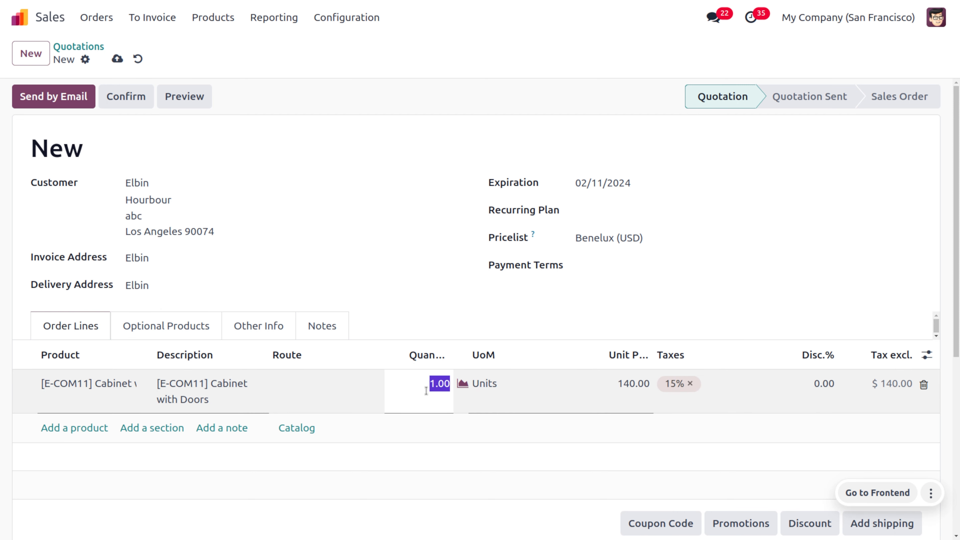
type("10")
key("ctrl+s")
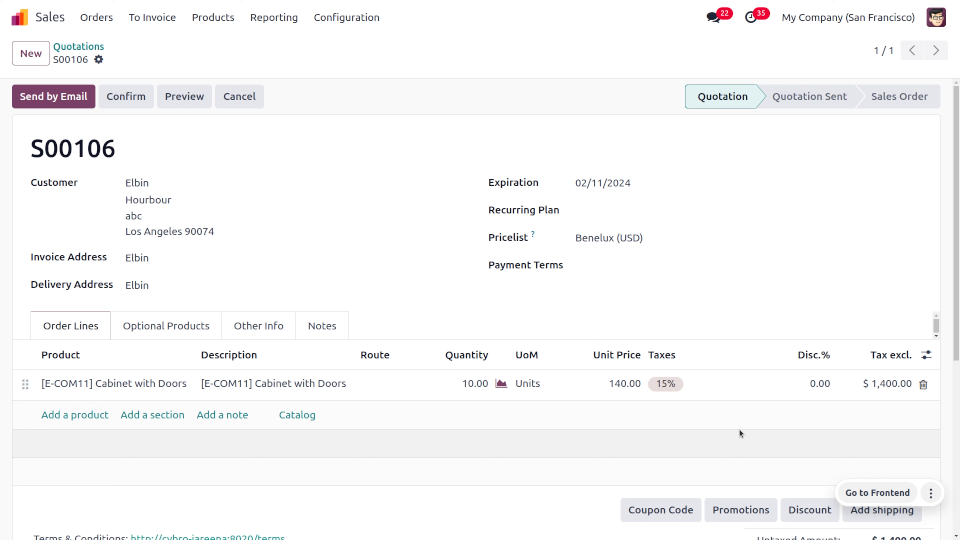
- Check the total of the ten-cabinet quotation and confirm it as a sales order
scroll(739, 429, "down", 3)
scroll(739, 429, "up", 3)
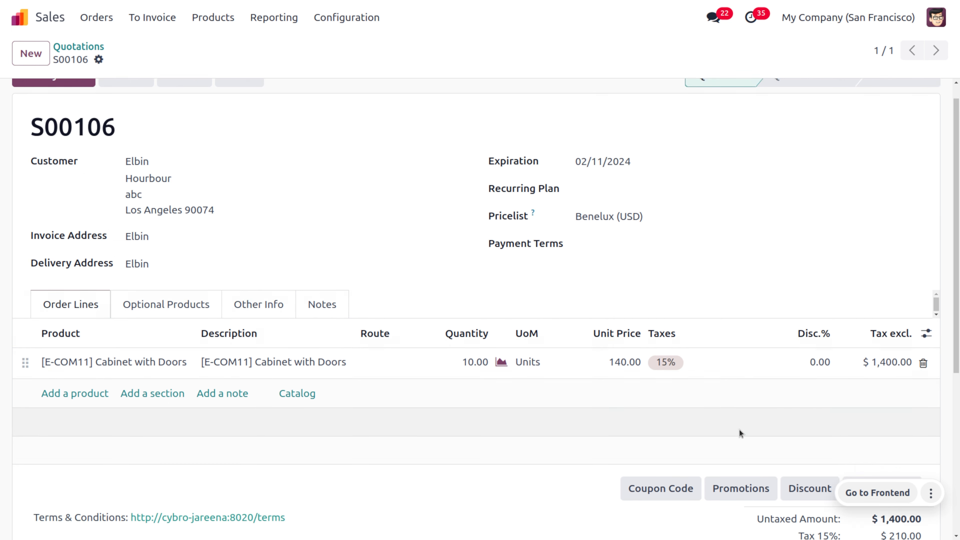
left_click(129, 96)
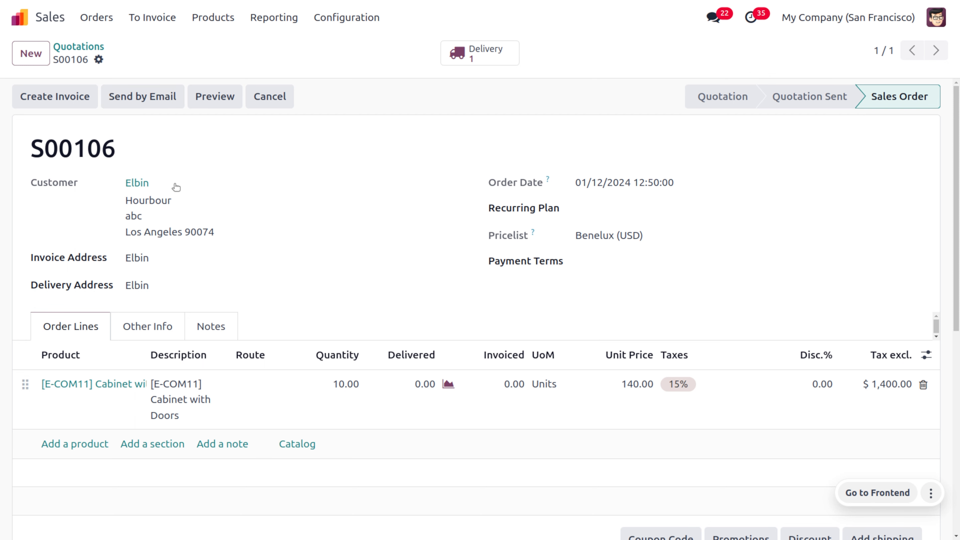
- Open the customer's loyalty cards from the contact record and view the details of the Loyalty Program card
left_click(138, 184)
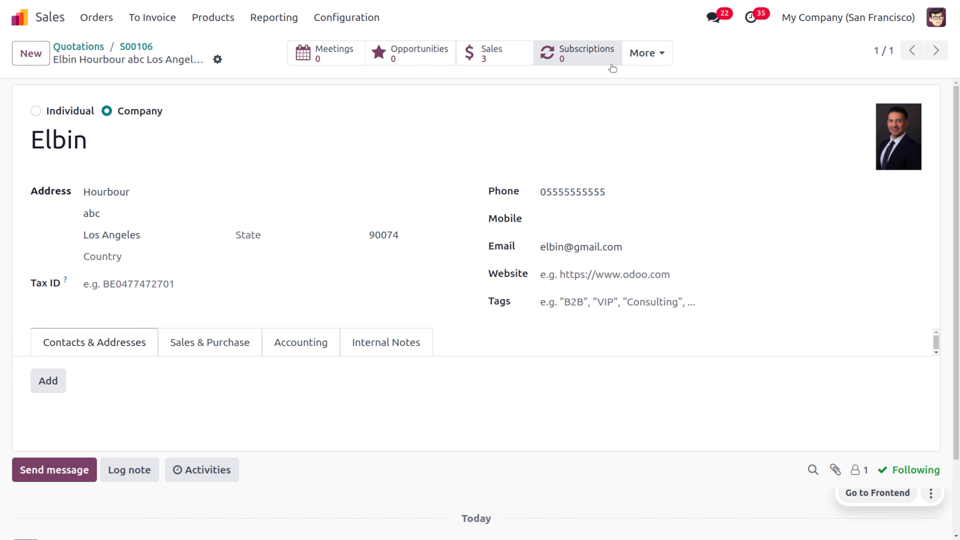
left_click(639, 64)
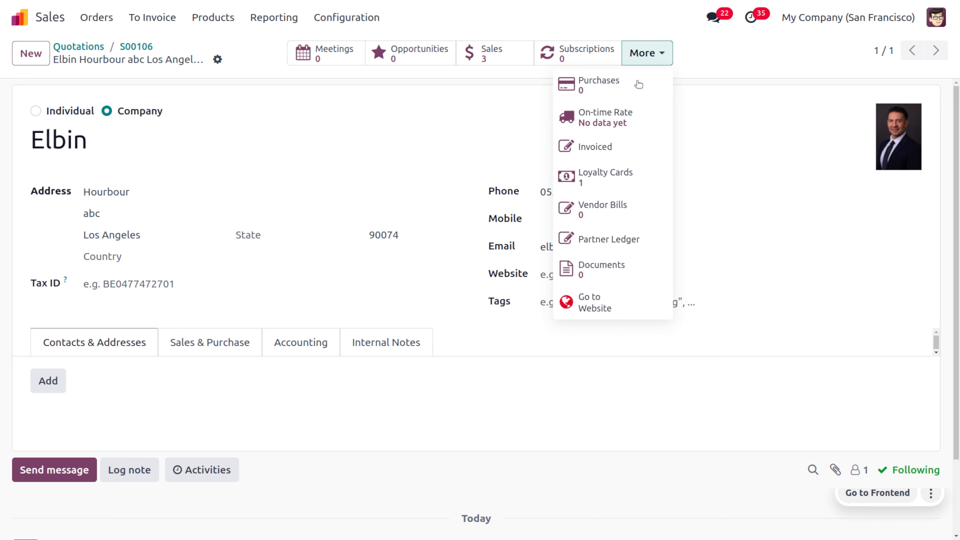
left_click(638, 172)
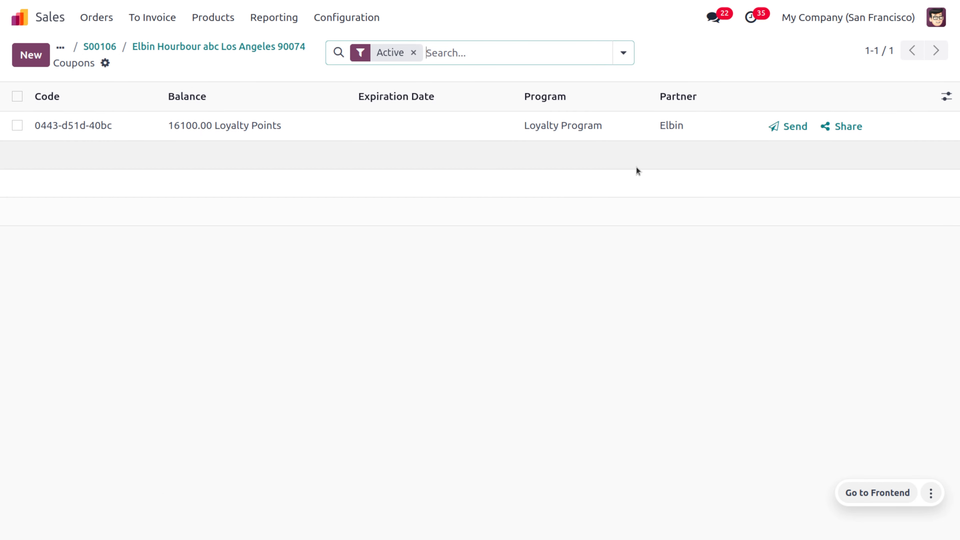
left_click(263, 125)
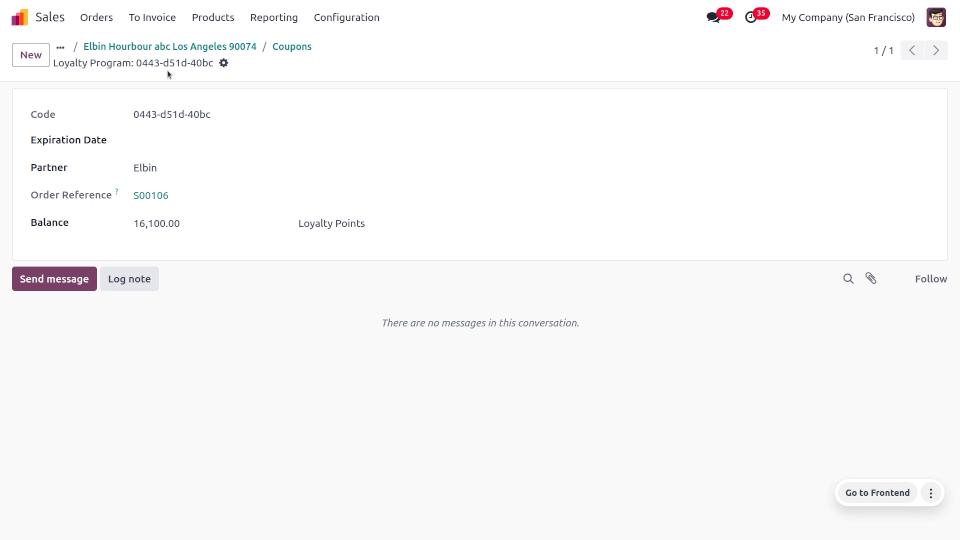
- Return to the ten-cabinet sales order and apply the 10% on your order loyalty reward through Promotions
left_click(152, 47)
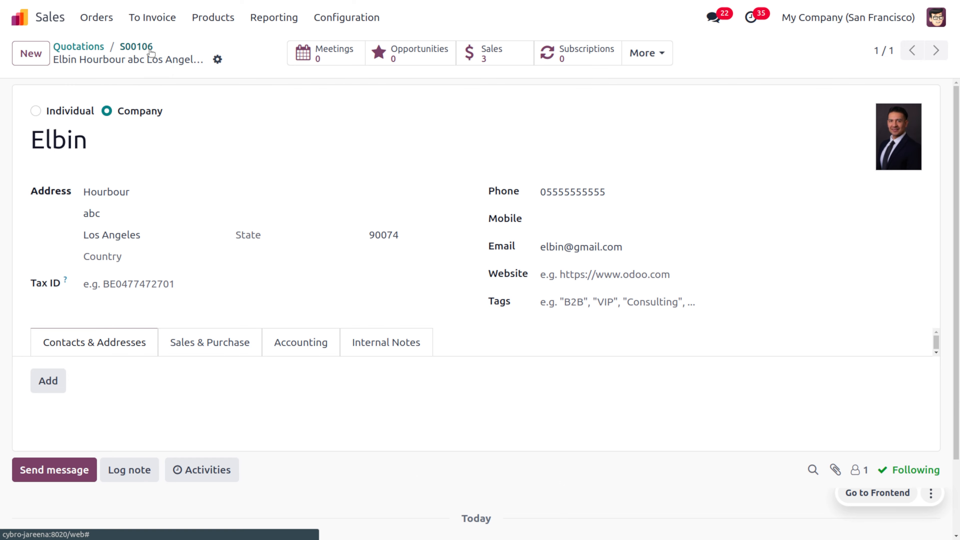
left_click(122, 47)
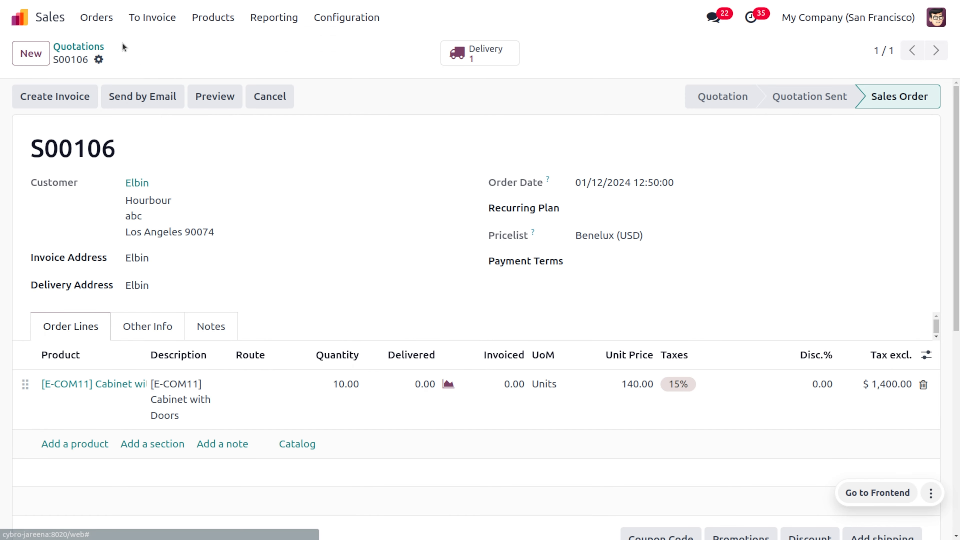
scroll(424, 296, "down", 4)
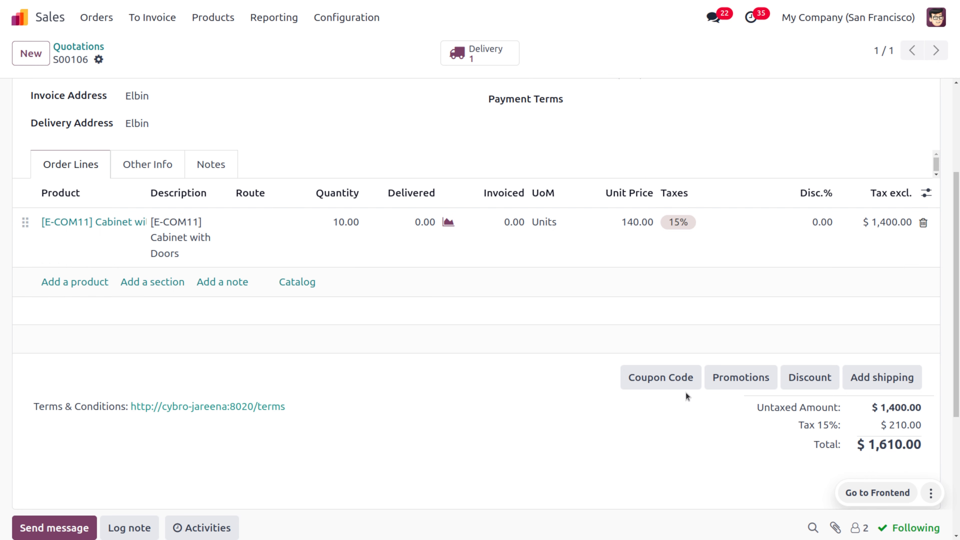
left_click(741, 376)
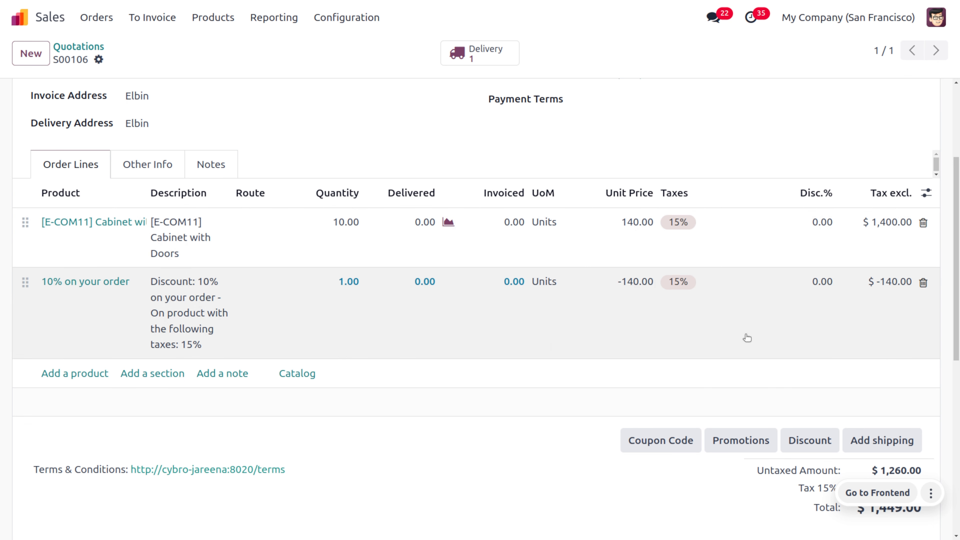
- Review the discount line, the order totals and the logged changes on the sales order
scroll(747, 338, "down", 5)
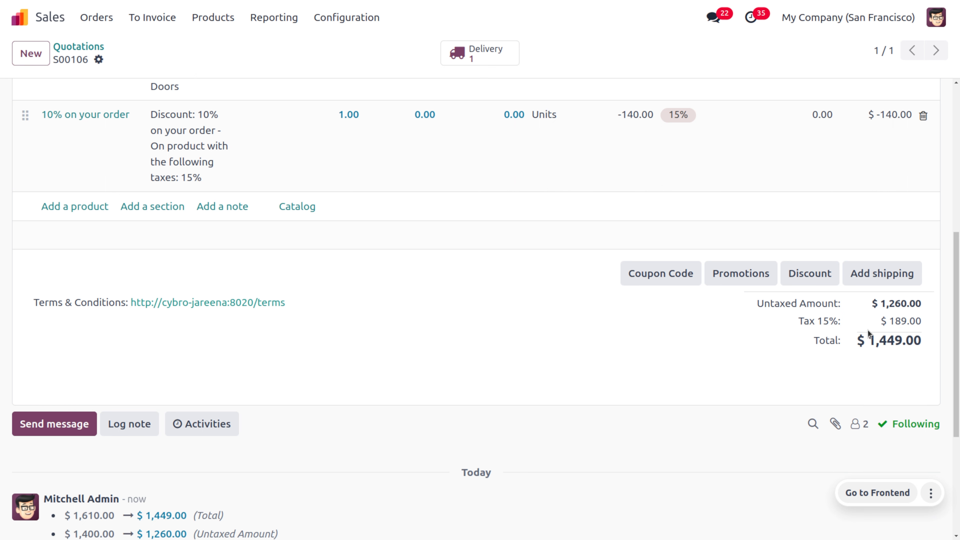
scroll(860, 321, "up", 4)
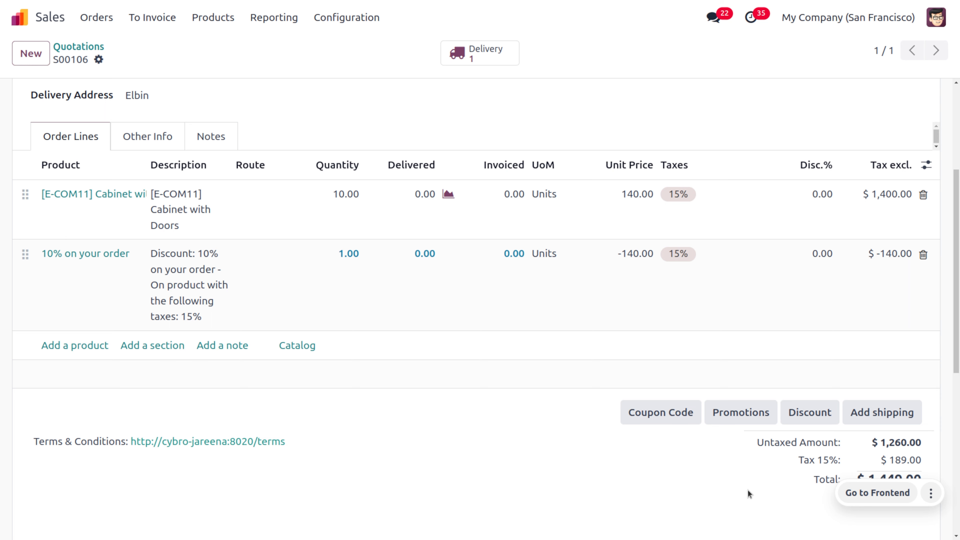
scroll(747, 490, "down", 1)
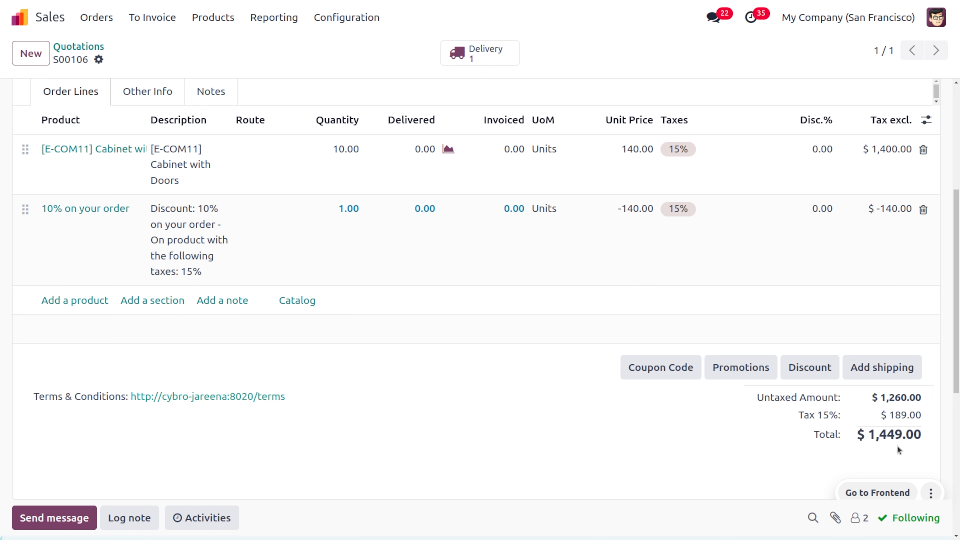
scroll(897, 446, "up", 5)
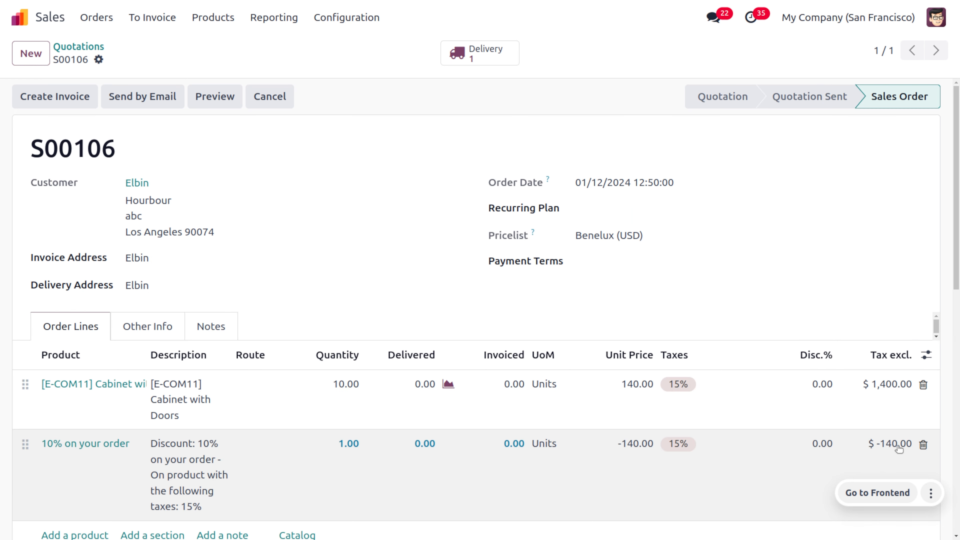